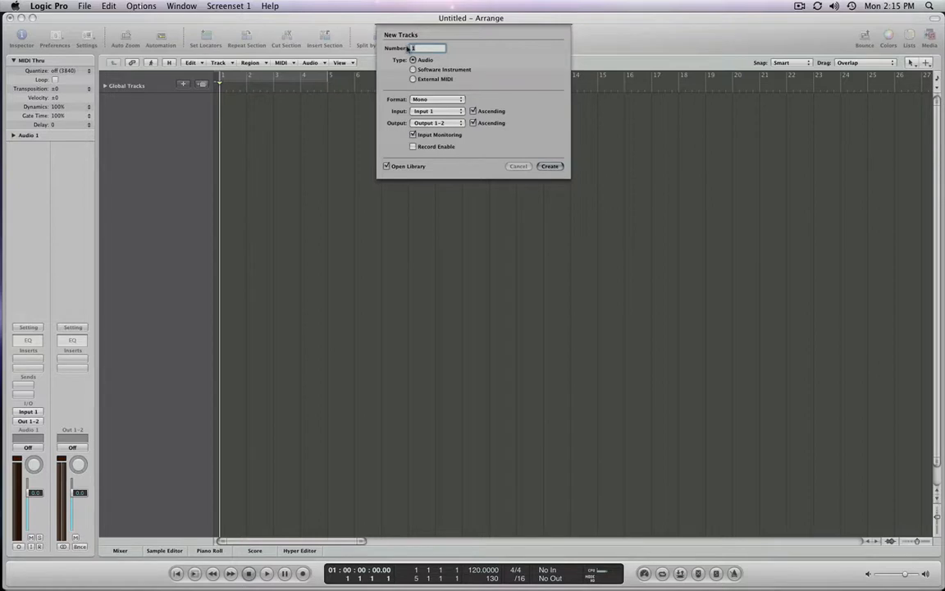
- Configure eight new mono audio tracks with Input 1 as the ascending input
text(8)
click(418, 99)
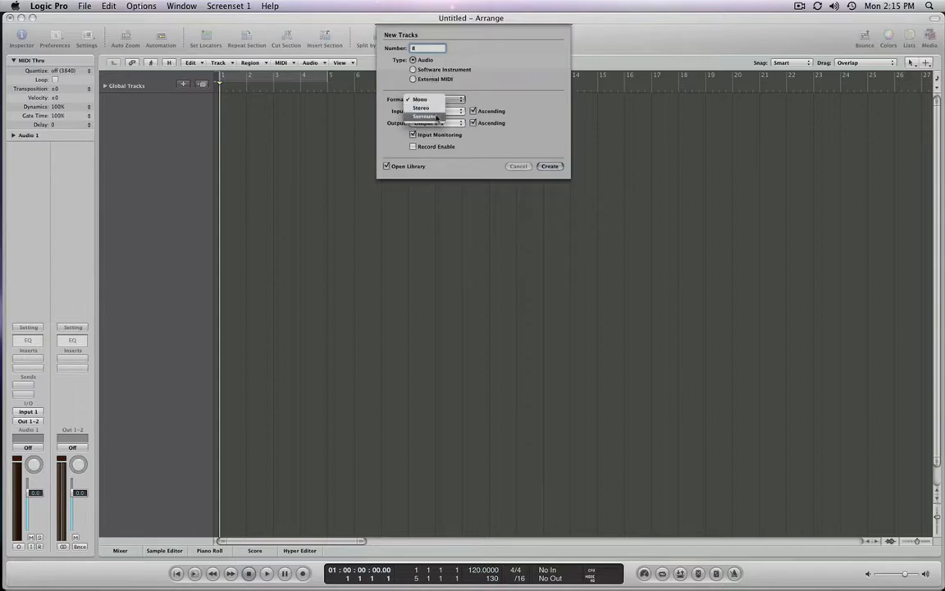
click(503, 121)
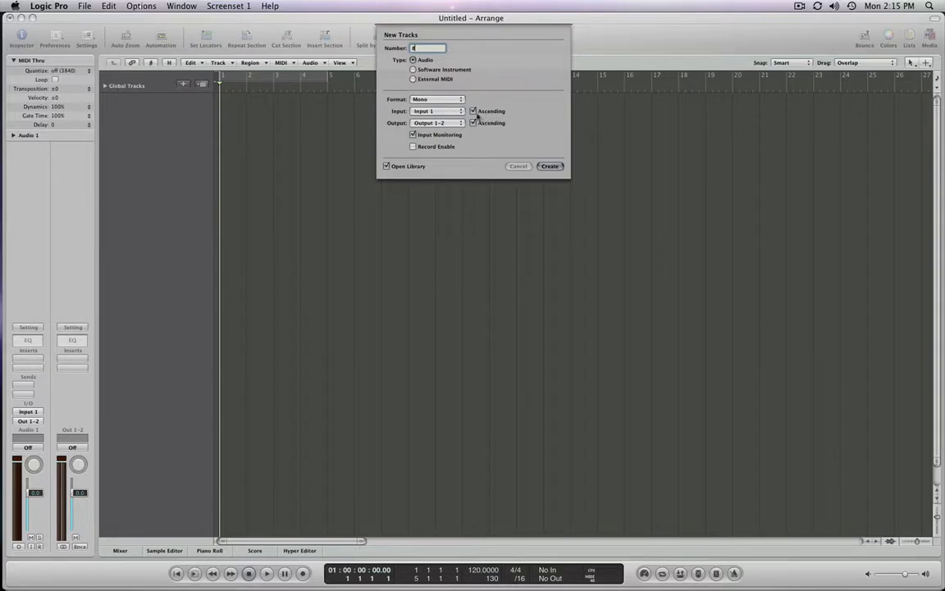
click(424, 112)
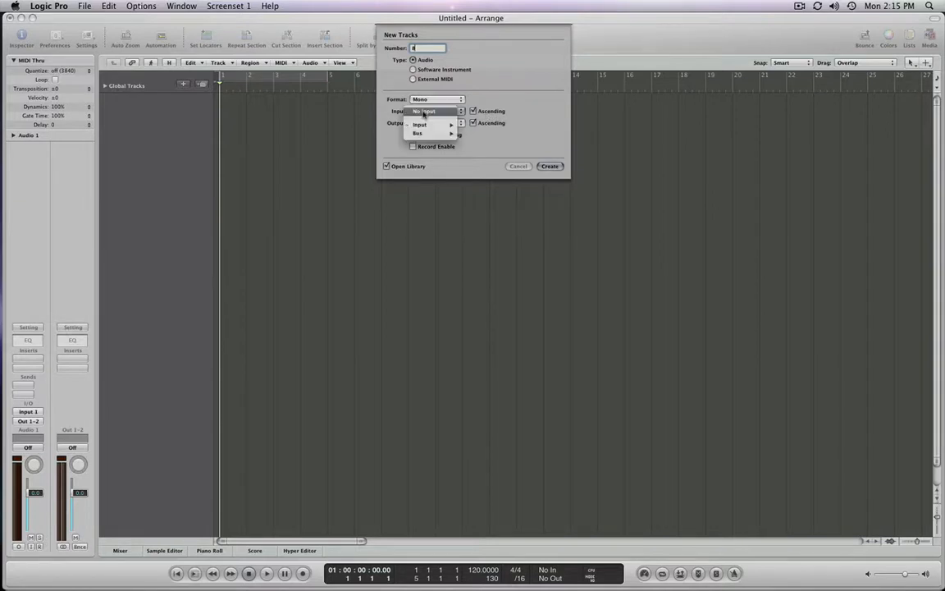
mouse_move(420, 125)
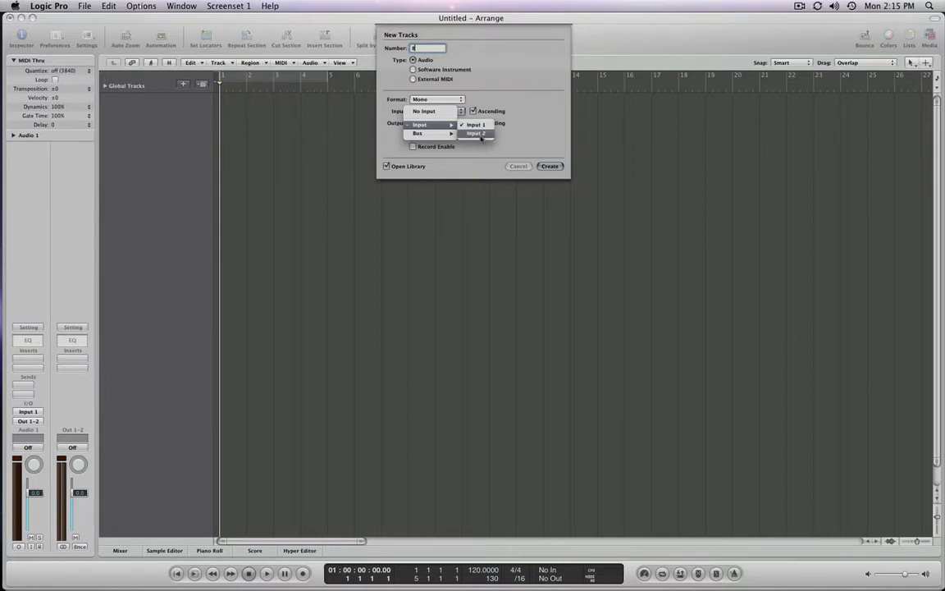
click(476, 125)
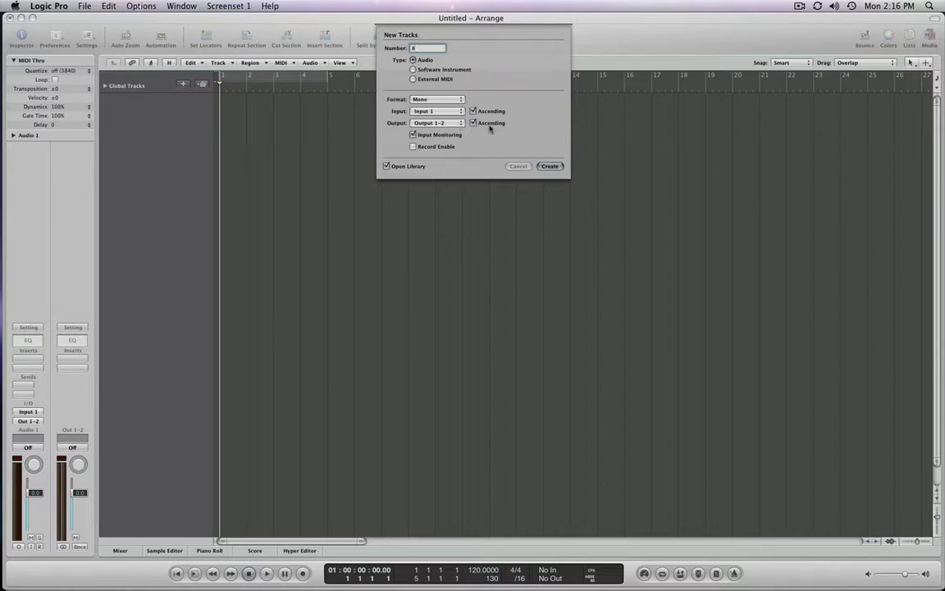
- Create the audio tracks routed to Output 1-2 with record enable off, and hide the media area
click(443, 122)
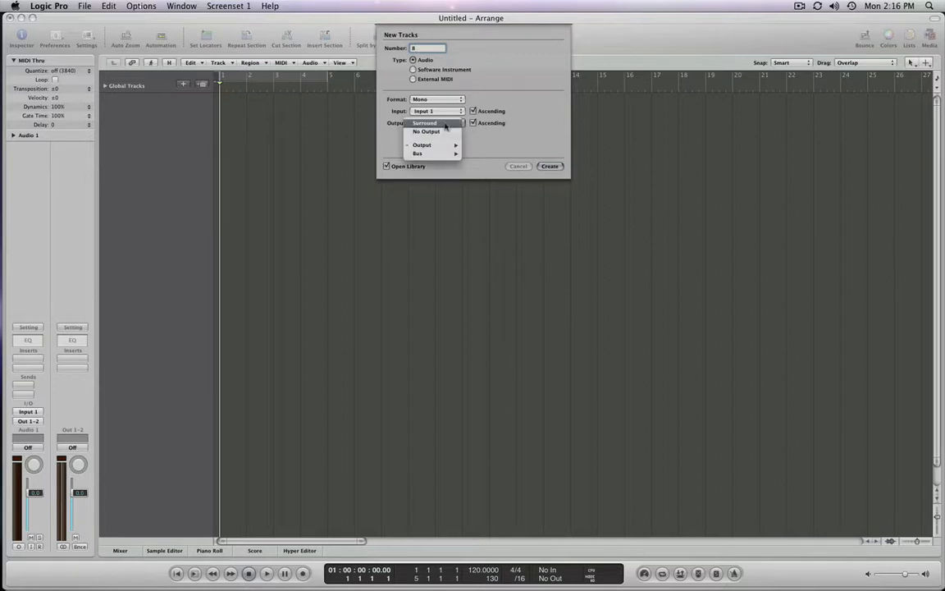
mouse_move(435, 155)
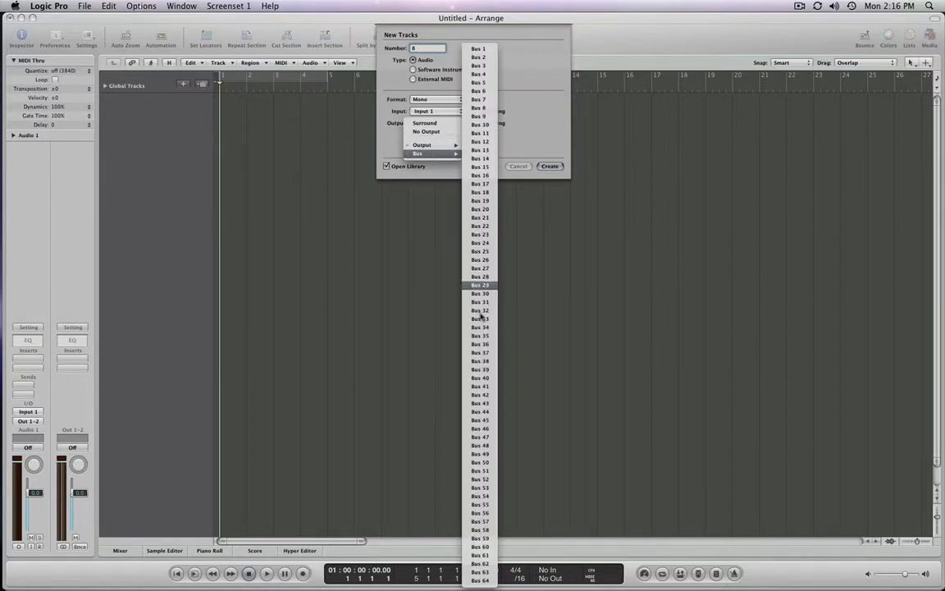
click(515, 62)
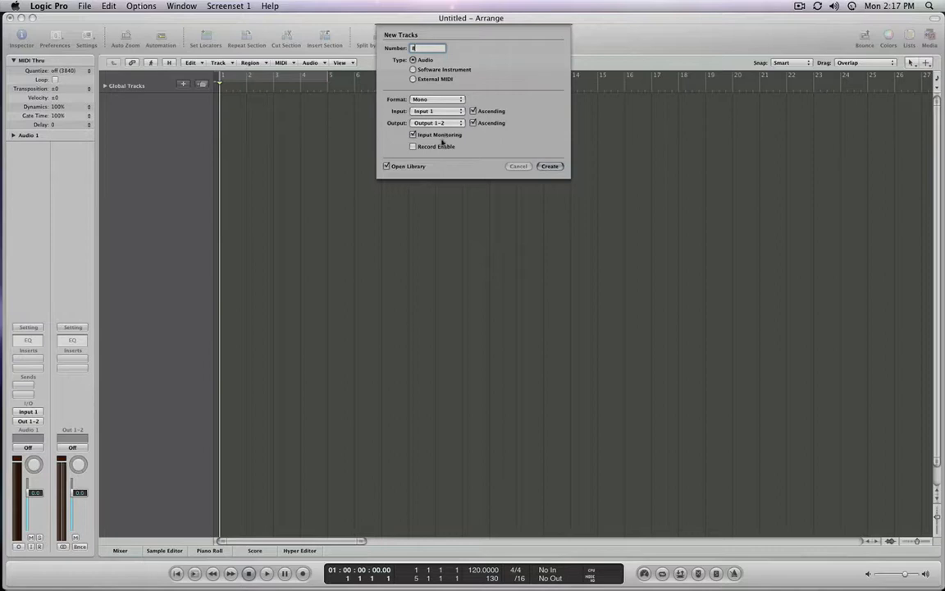
click(413, 146)
click(414, 147)
click(553, 166)
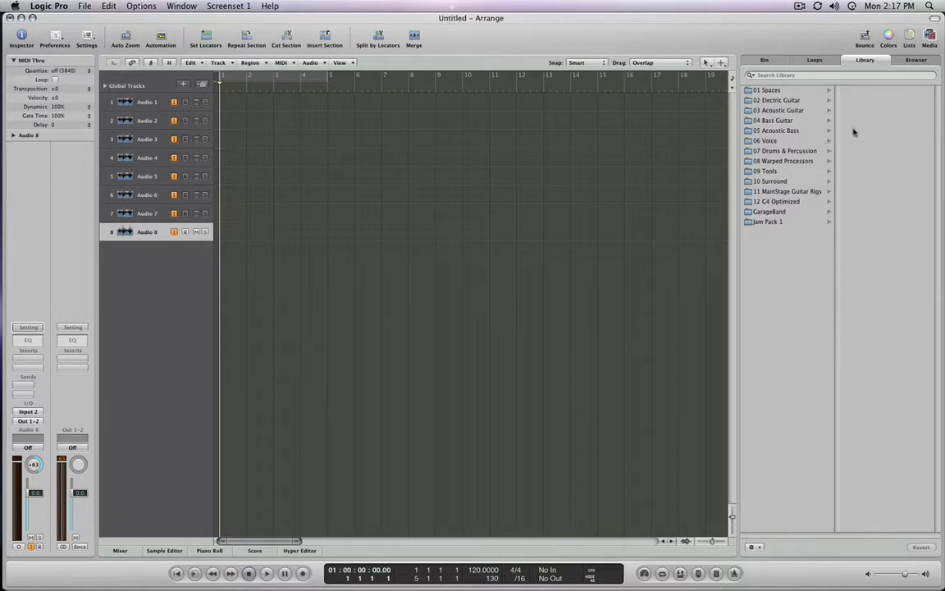
click(929, 41)
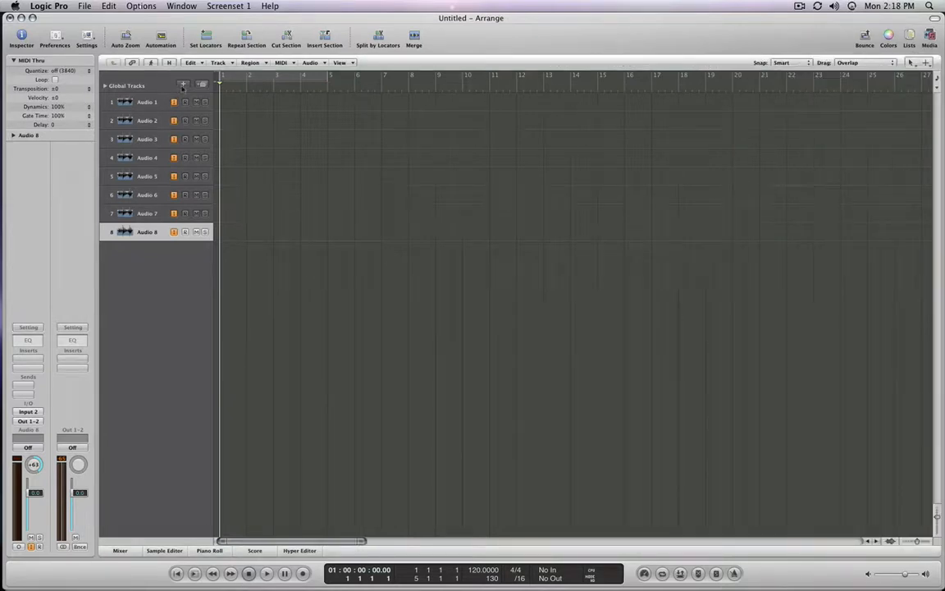
- Create 16 software instrument tracks routed to Output 1-2 with multi-timbral off, and hide the media area
click(183, 84)
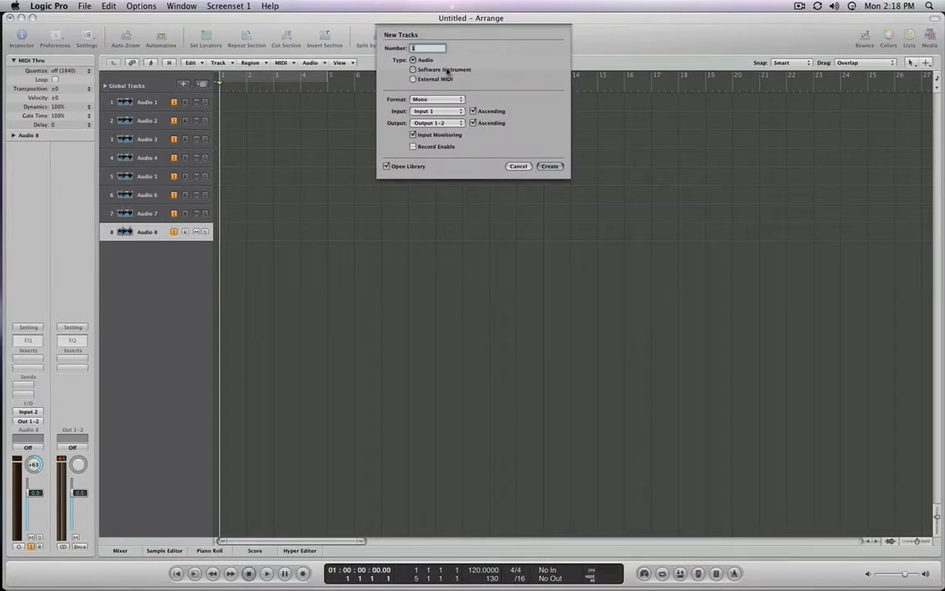
click(445, 70)
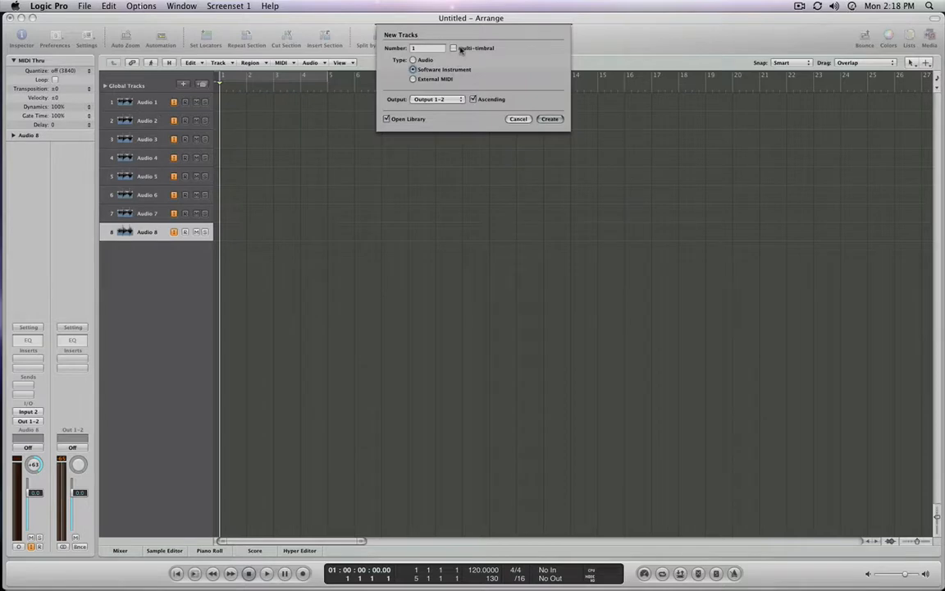
mouse_move(461, 50)
click(460, 50)
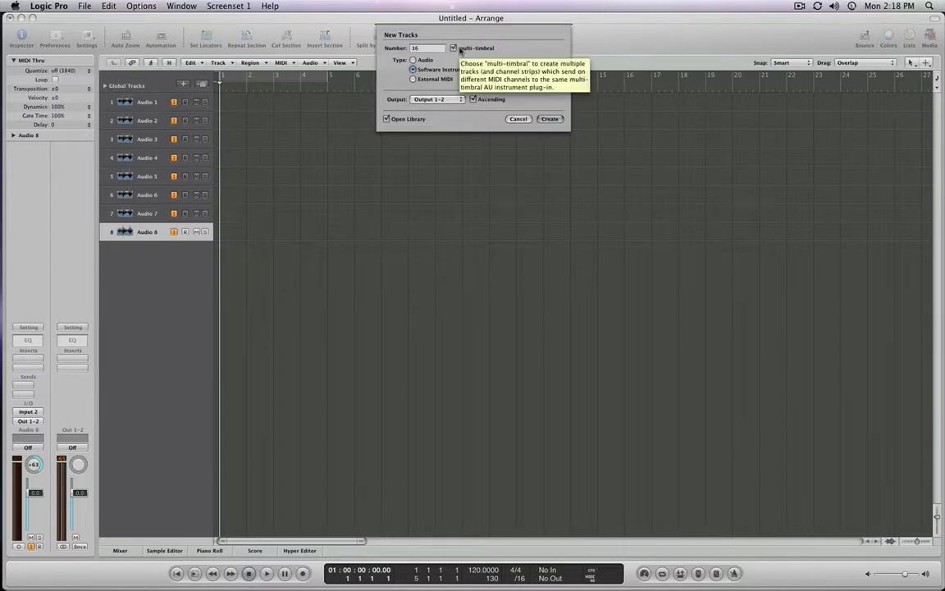
click(460, 50)
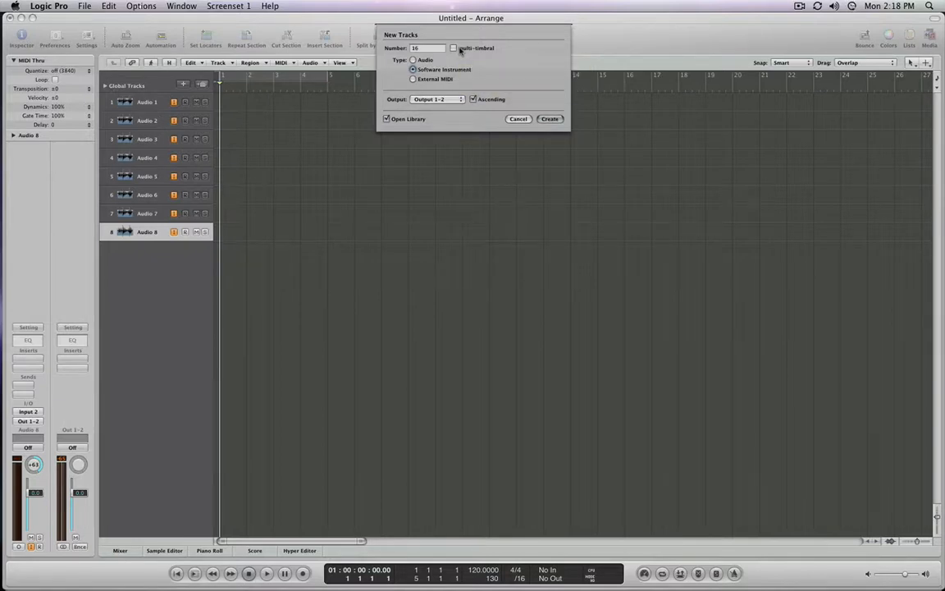
click(431, 81)
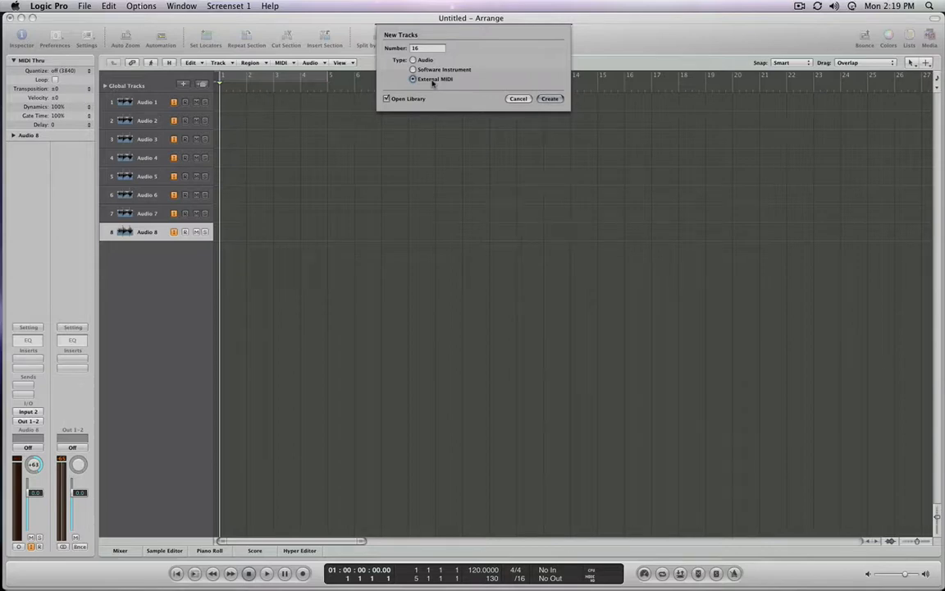
click(415, 70)
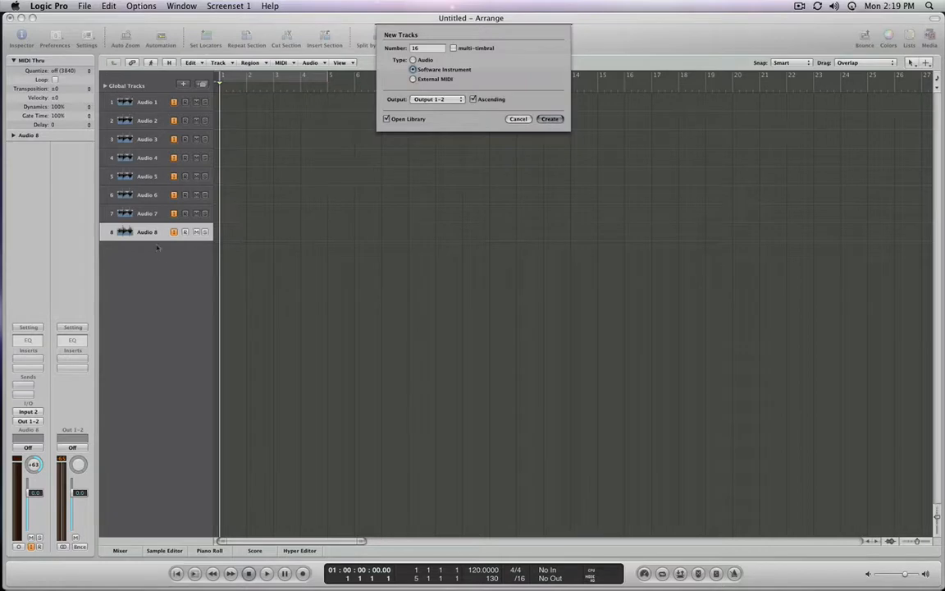
key(Return)
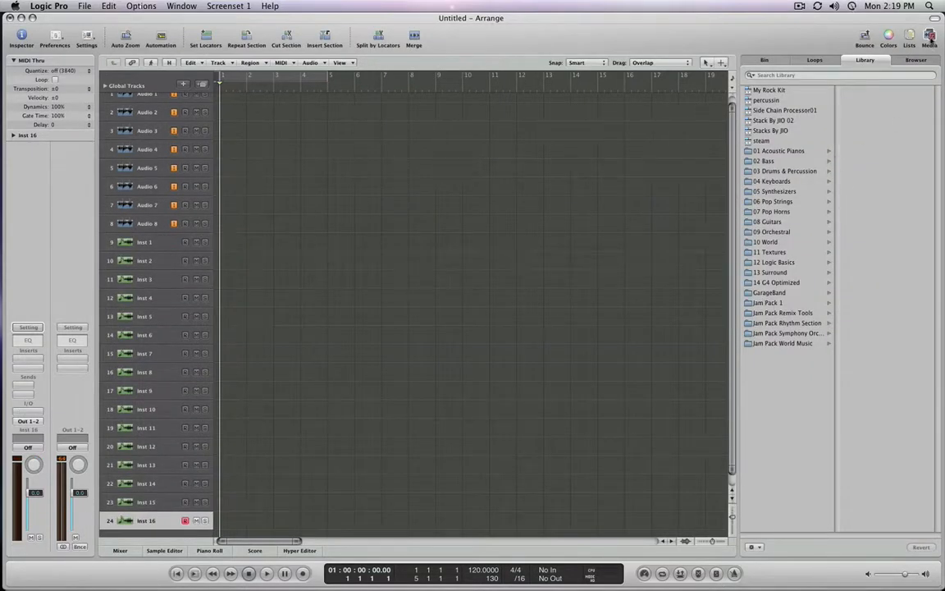
click(929, 37)
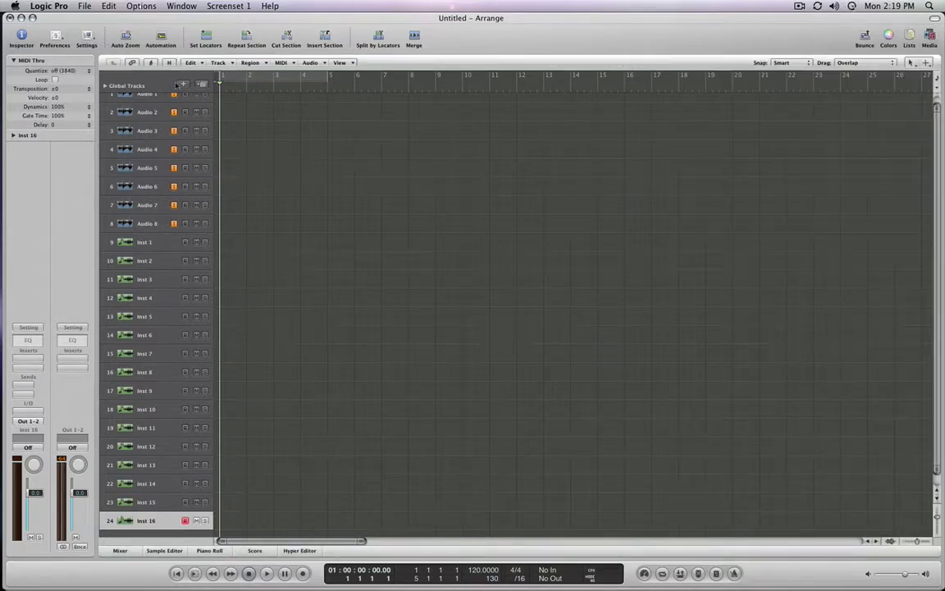
- Load the Bosendorfer setting from 01 Acoustic Pianos on the Inst 1 track, duplicate the track with its setting, and reselect the original
click(182, 85)
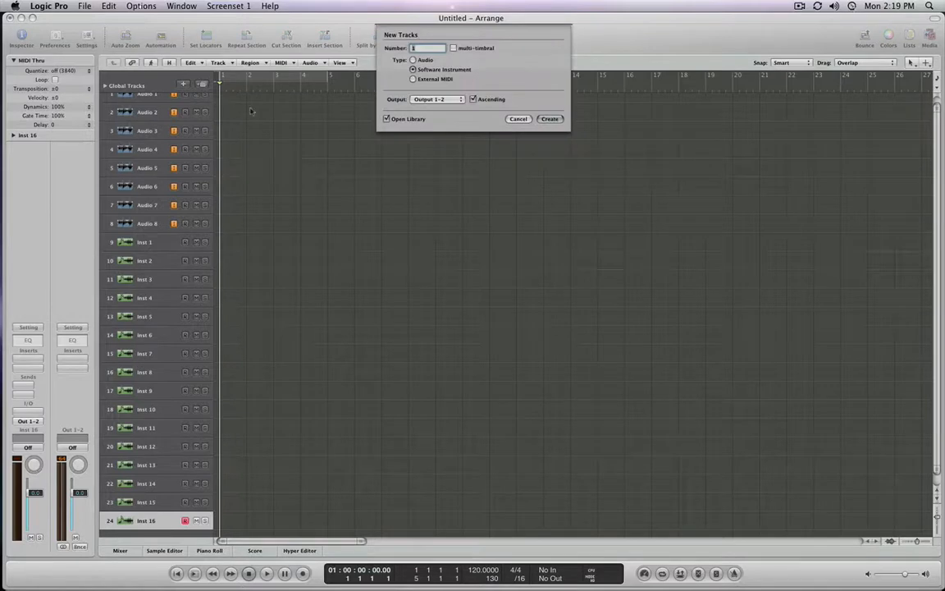
click(517, 119)
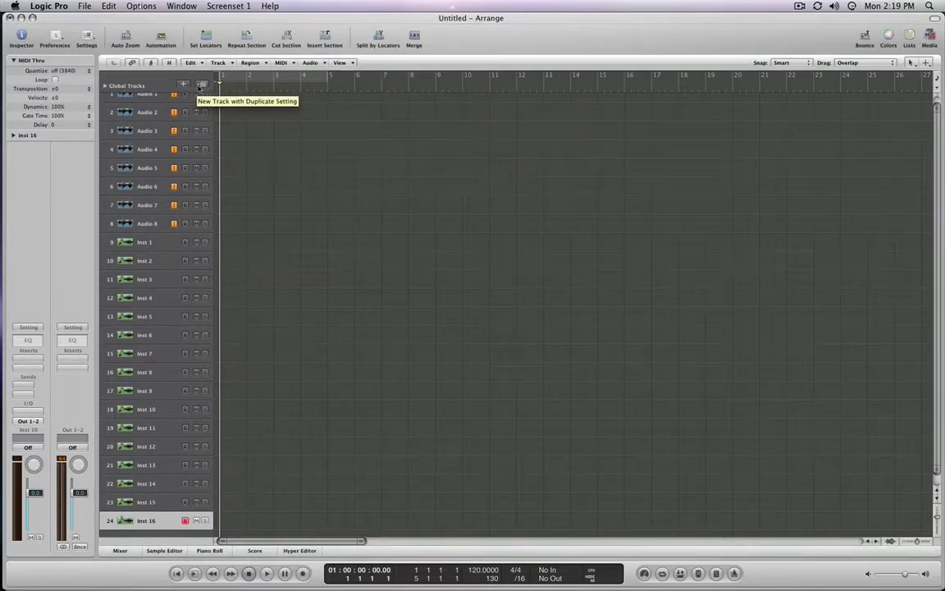
click(147, 243)
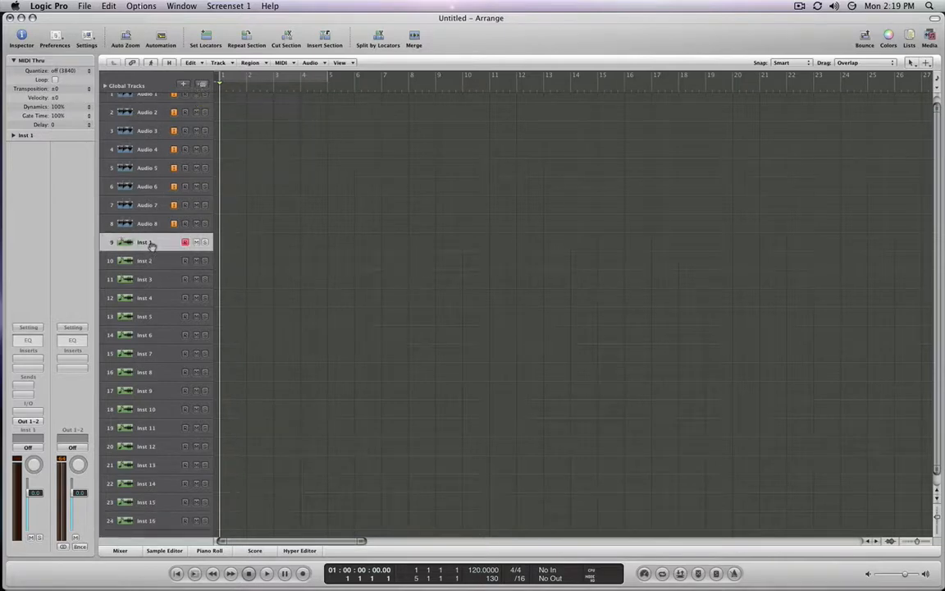
click(25, 328)
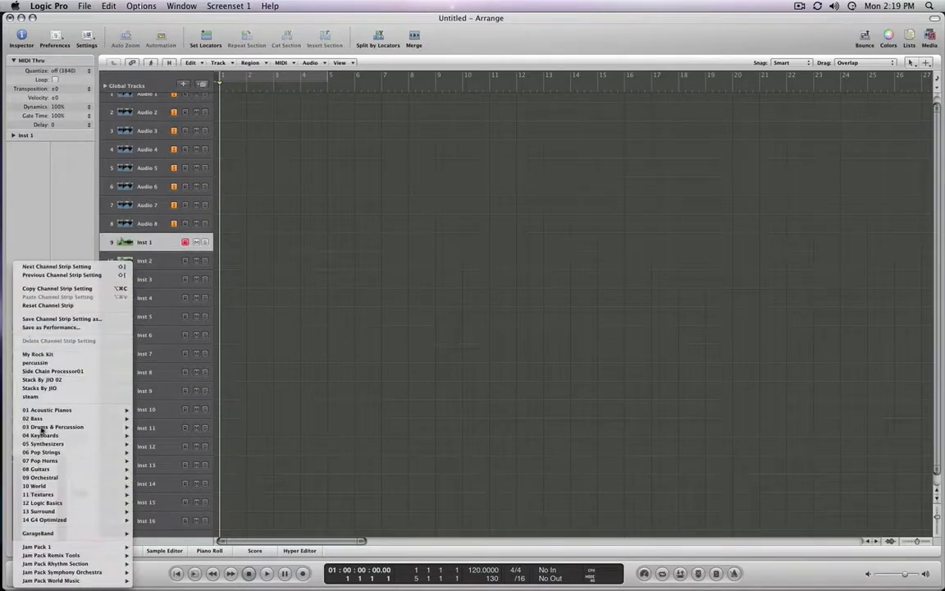
mouse_move(49, 410)
click(166, 410)
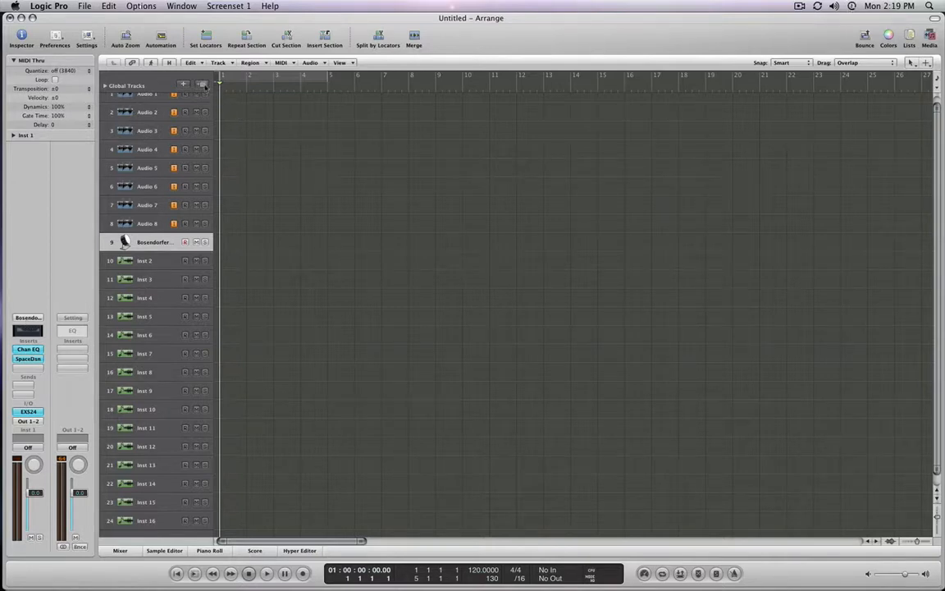
click(203, 86)
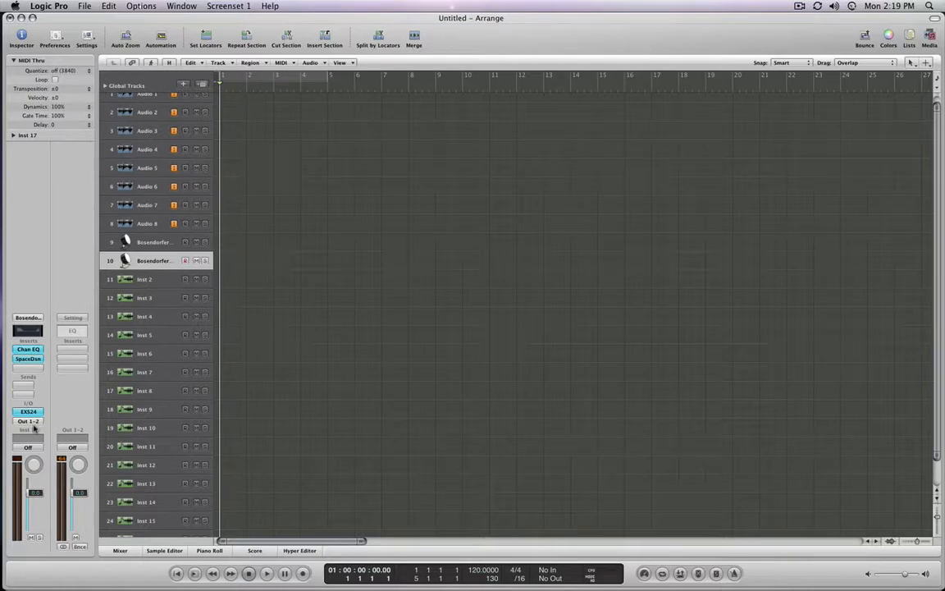
click(156, 245)
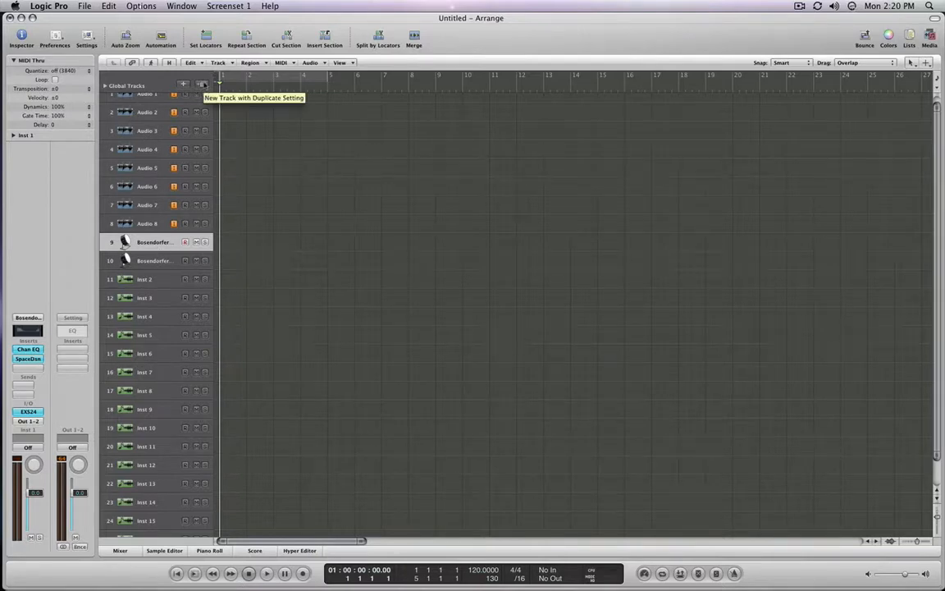
click(218, 63)
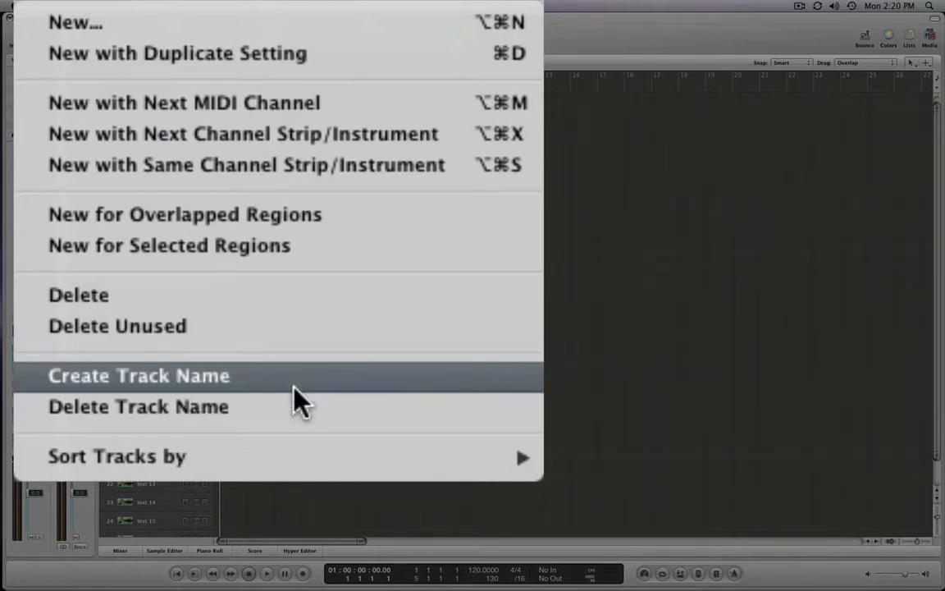
mouse_move(283, 458)
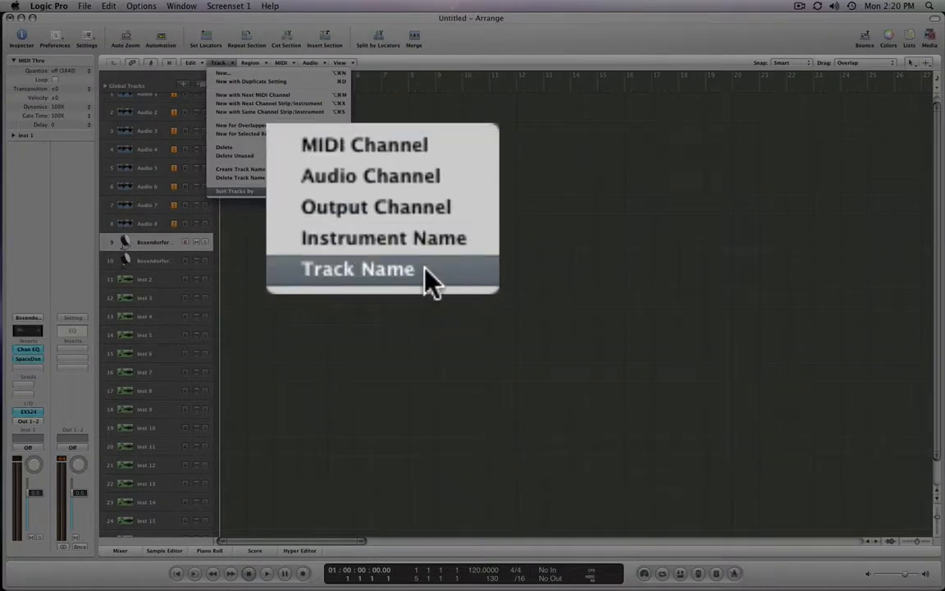
click(449, 186)
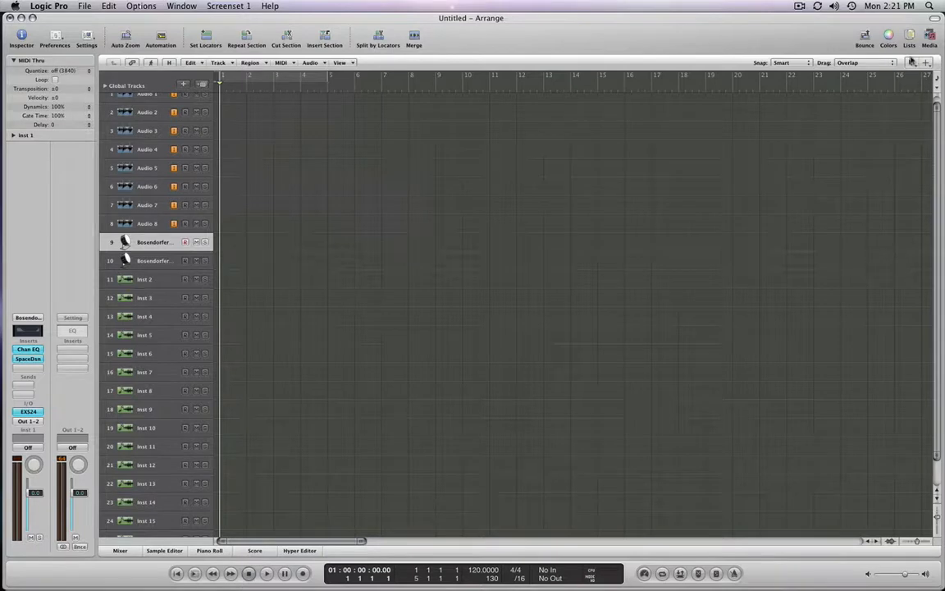
- Rename the Audio 5 track to "Indjs" with the Text Tool
key(Escape)
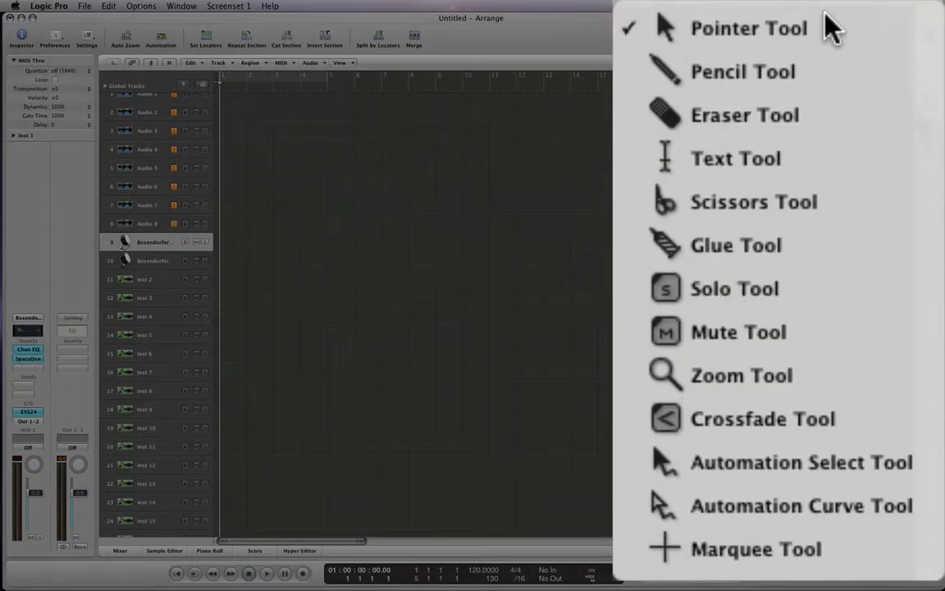
click(756, 153)
click(162, 168)
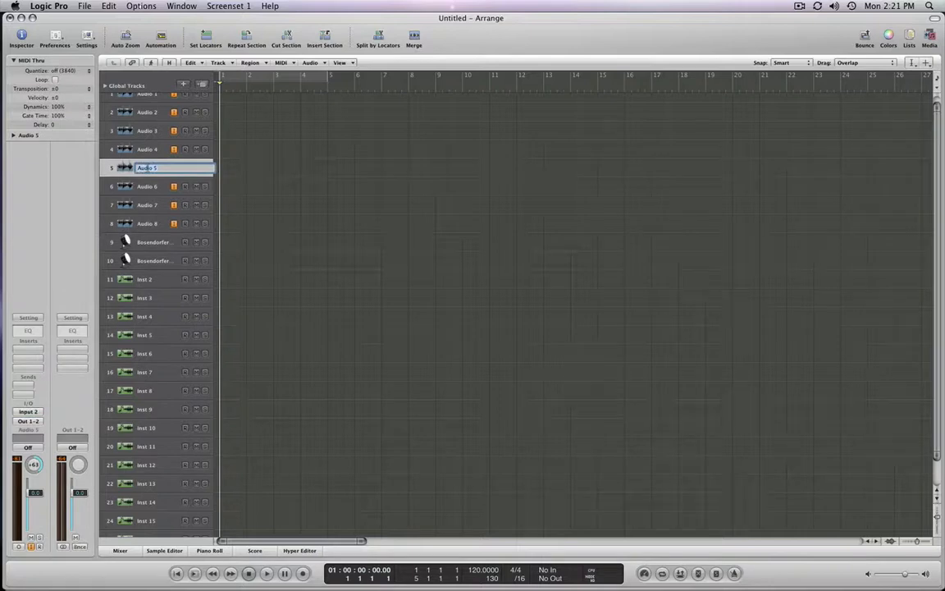
text(Indjs)
key(Return)
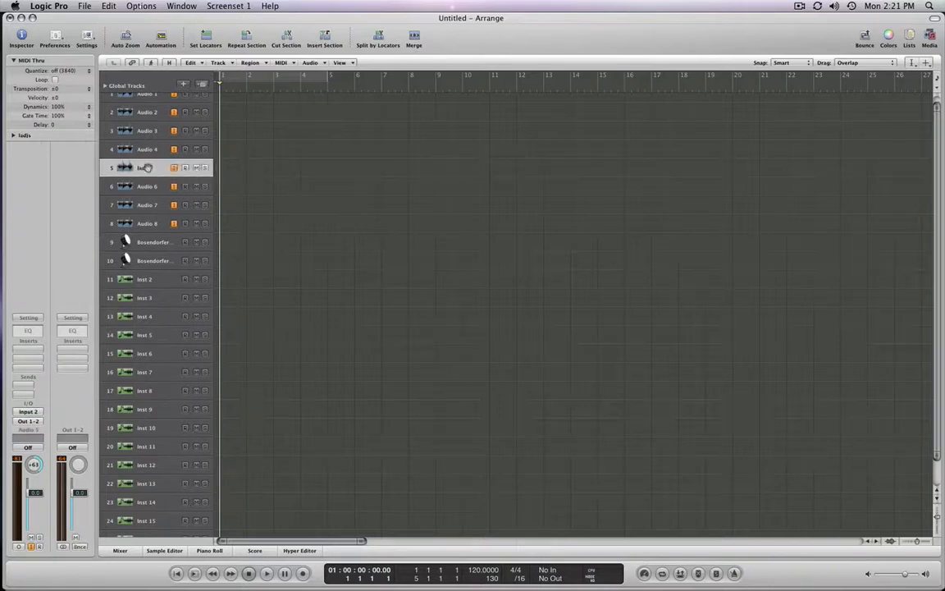